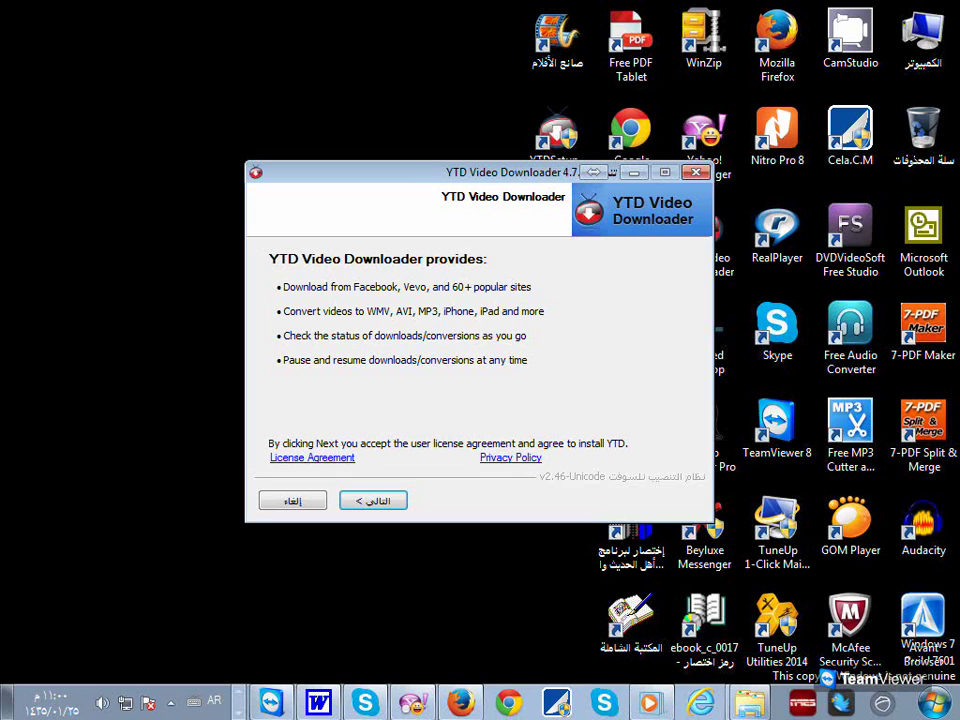
Step: Install YTD Video Downloader 4.7.1, accepting the Ask Toolbar and WinZip Driver Updater offers, and finish setup with the program set to launch
left_click_drag(592, 172, 678, 148)
left_click(458, 477)
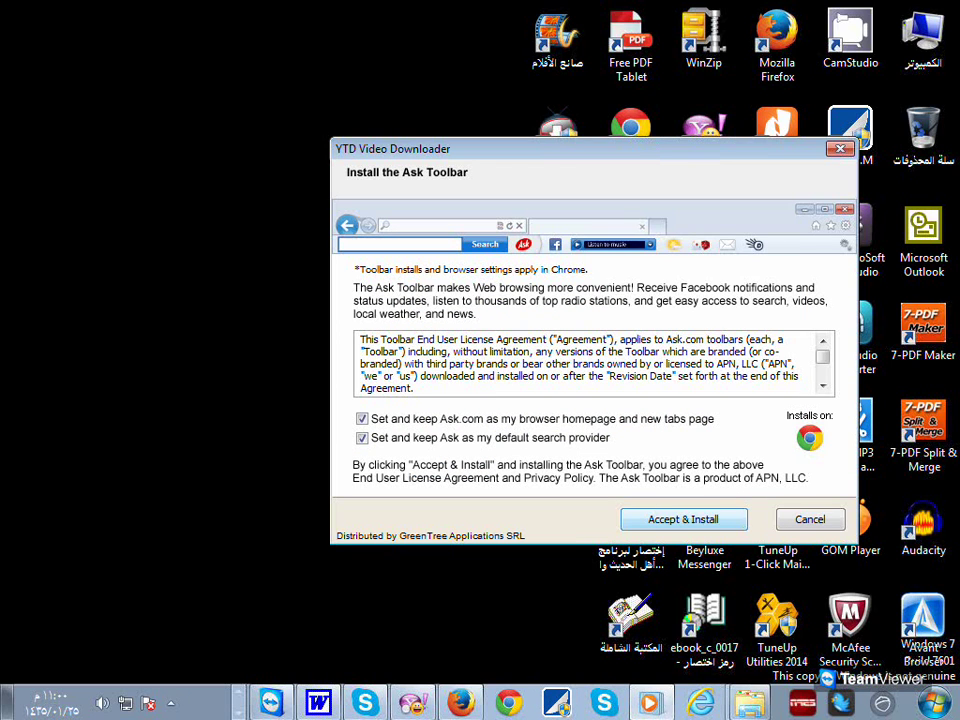
left_click(684, 520)
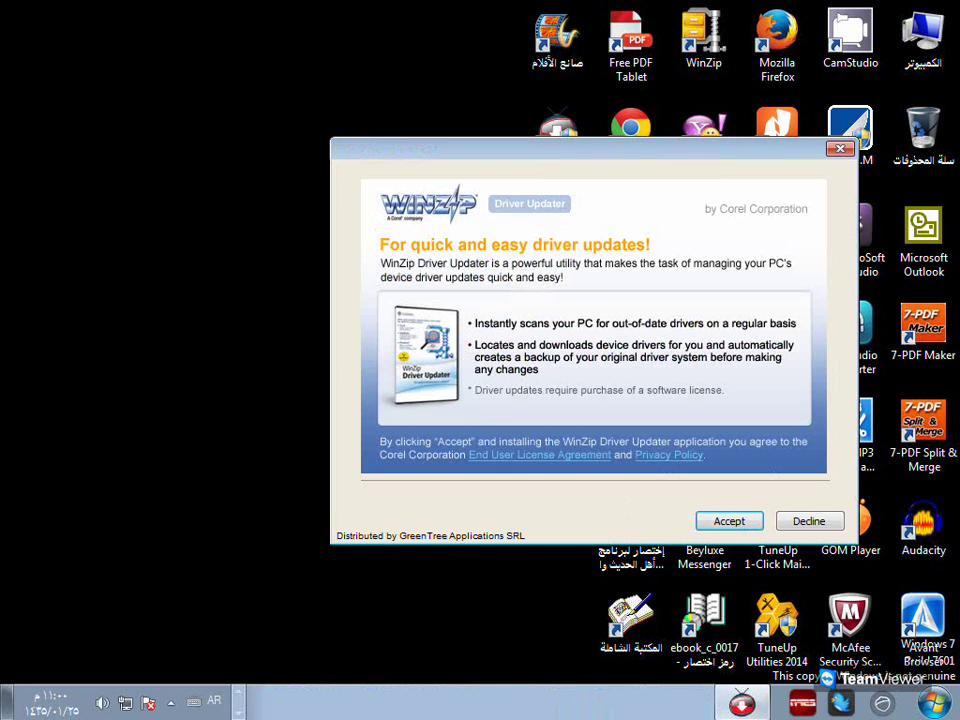
left_click(725, 521)
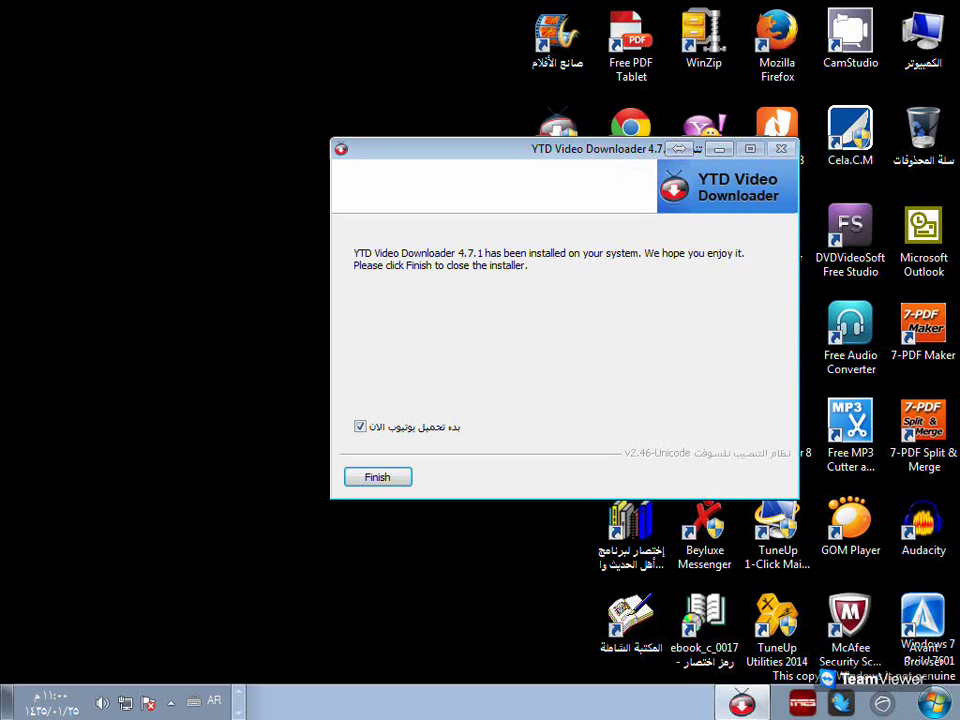
left_click(377, 477)
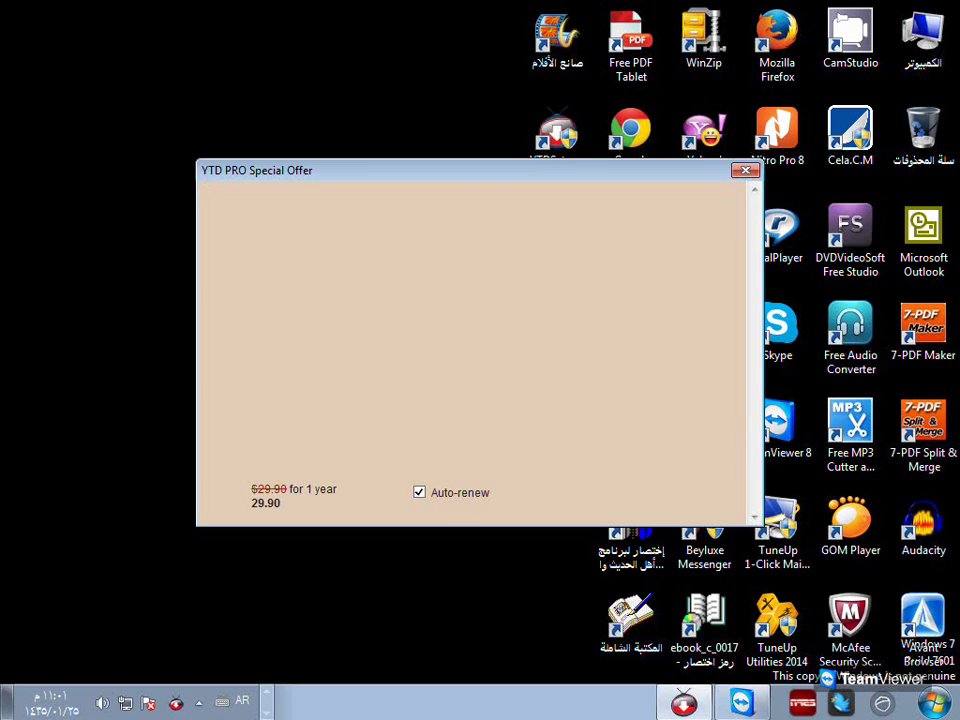
left_click_drag(480, 170, 626, 131)
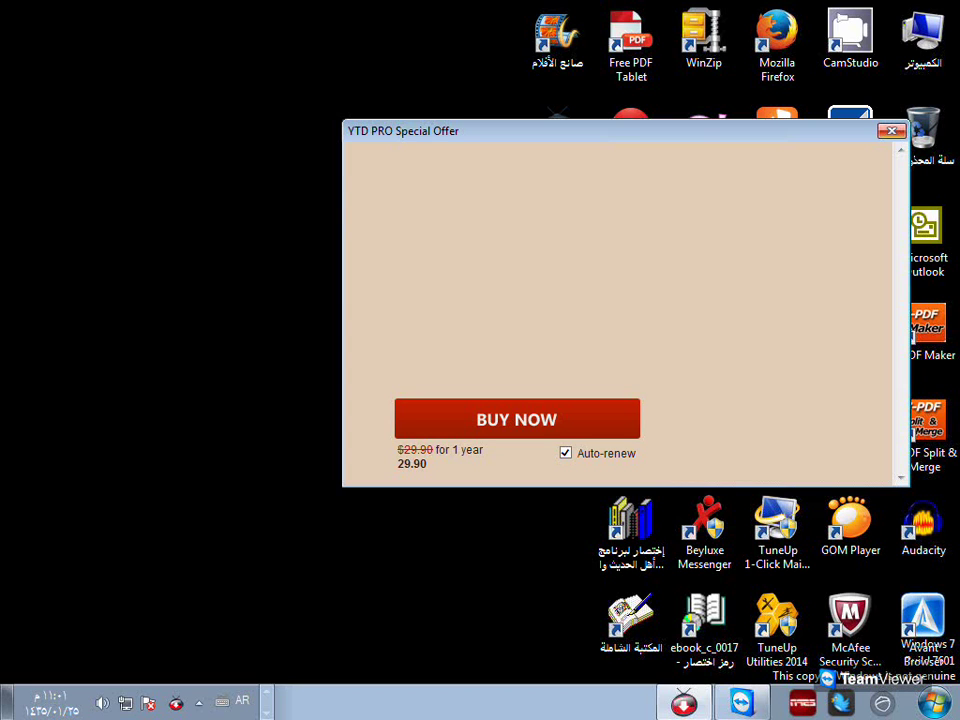
left_click(892, 131)
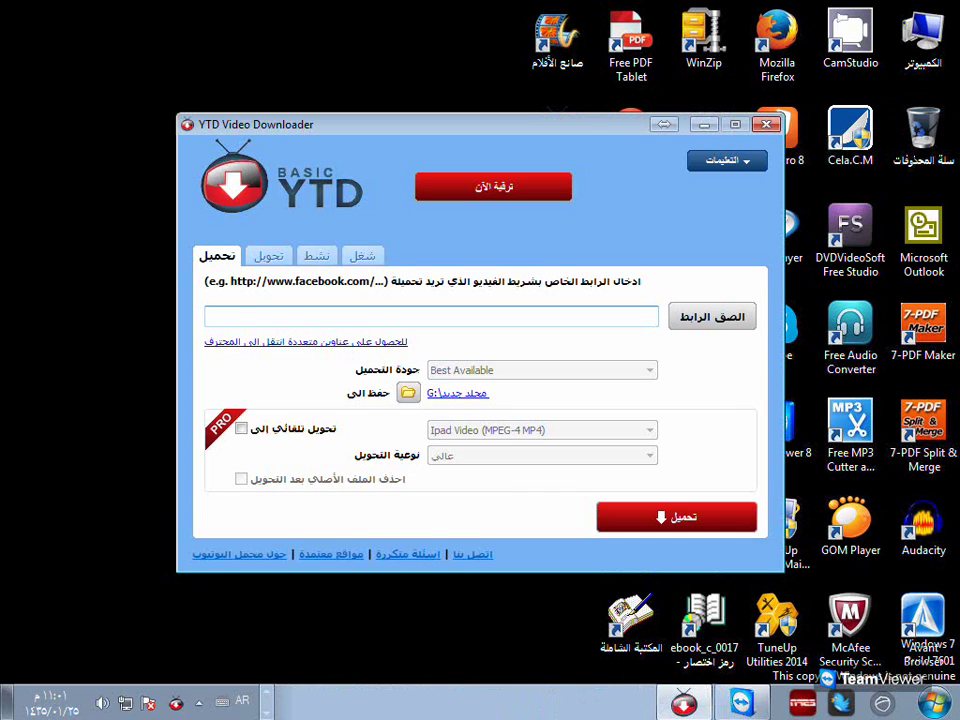
left_click_drag(480, 124, 630, 59)
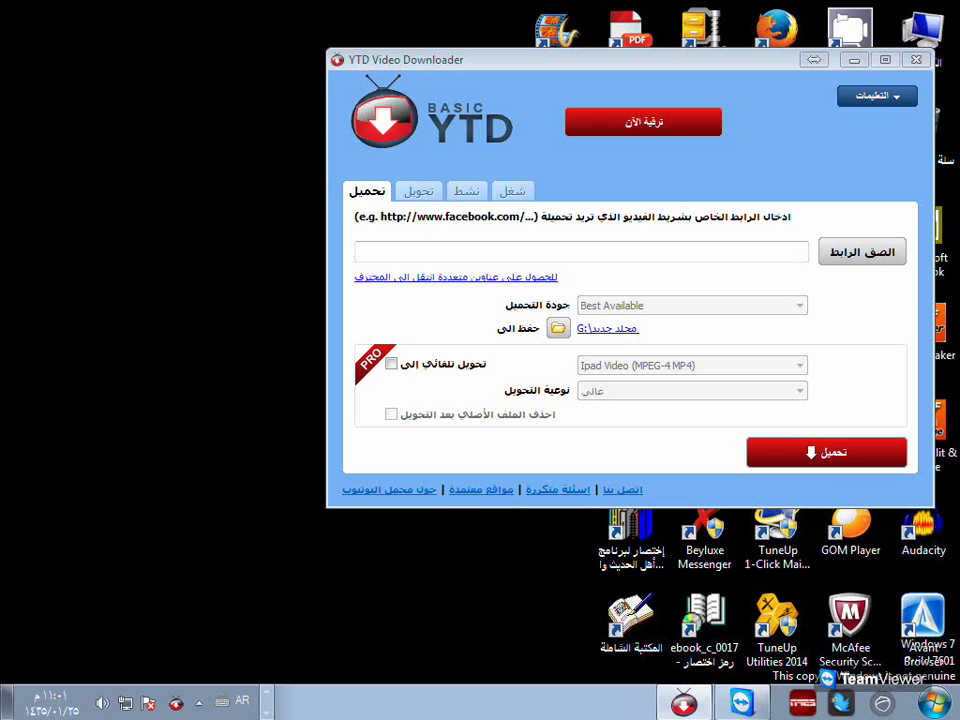
type("http://www.ytddownloader.com/installers/YTDSetup.exe")
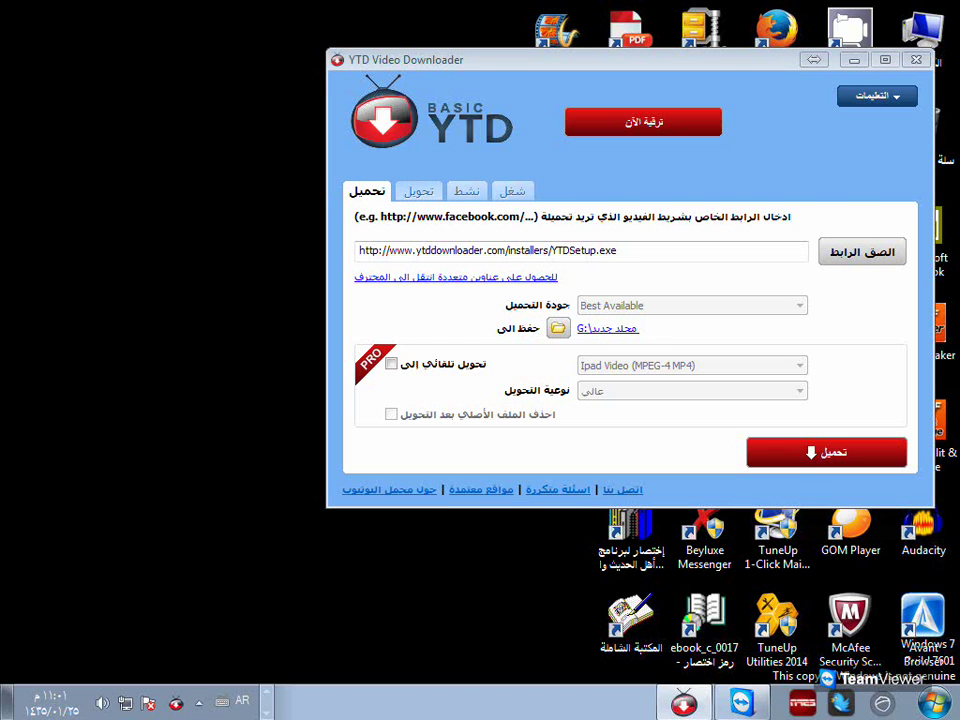
Step: Start choosing a source file for conversion and browse to Local Disk (D:)
left_click(418, 191)
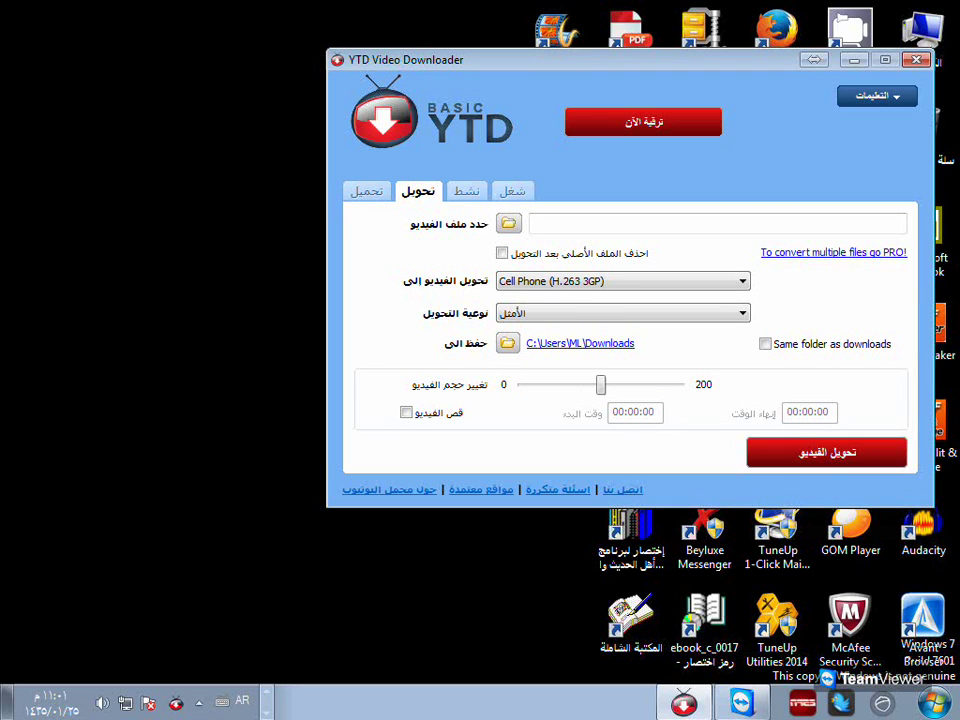
left_click(509, 224)
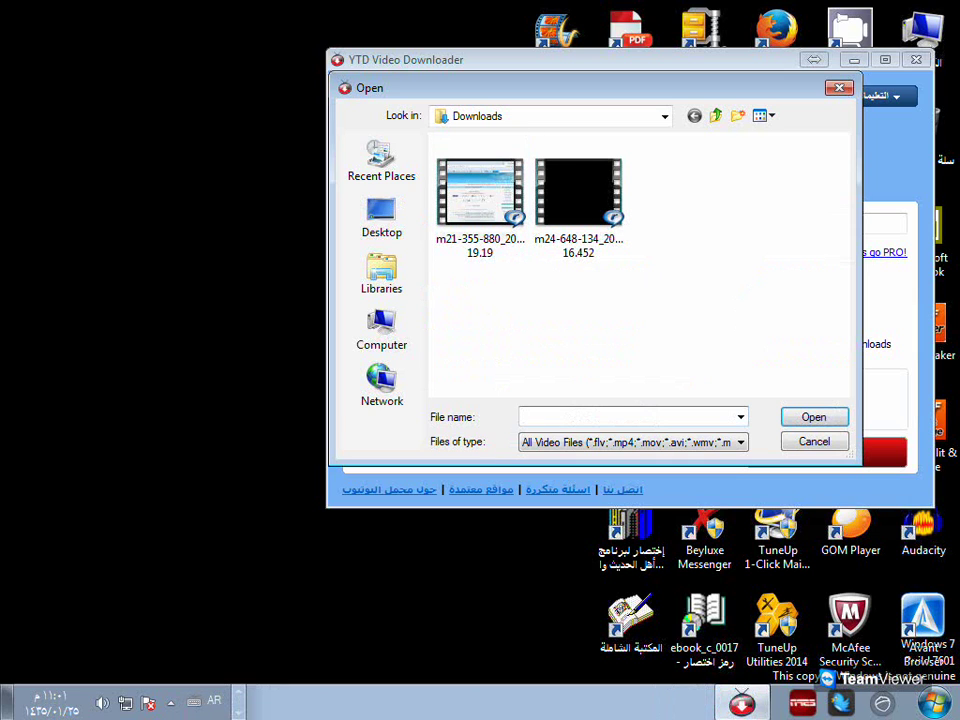
left_click(382, 330)
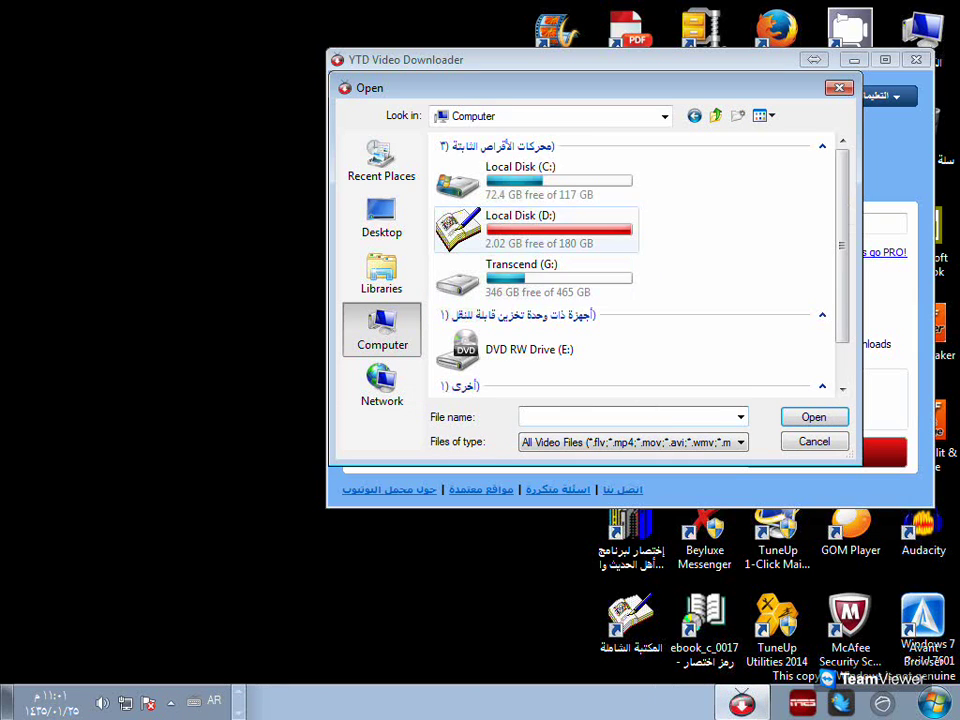
double_click(500, 225)
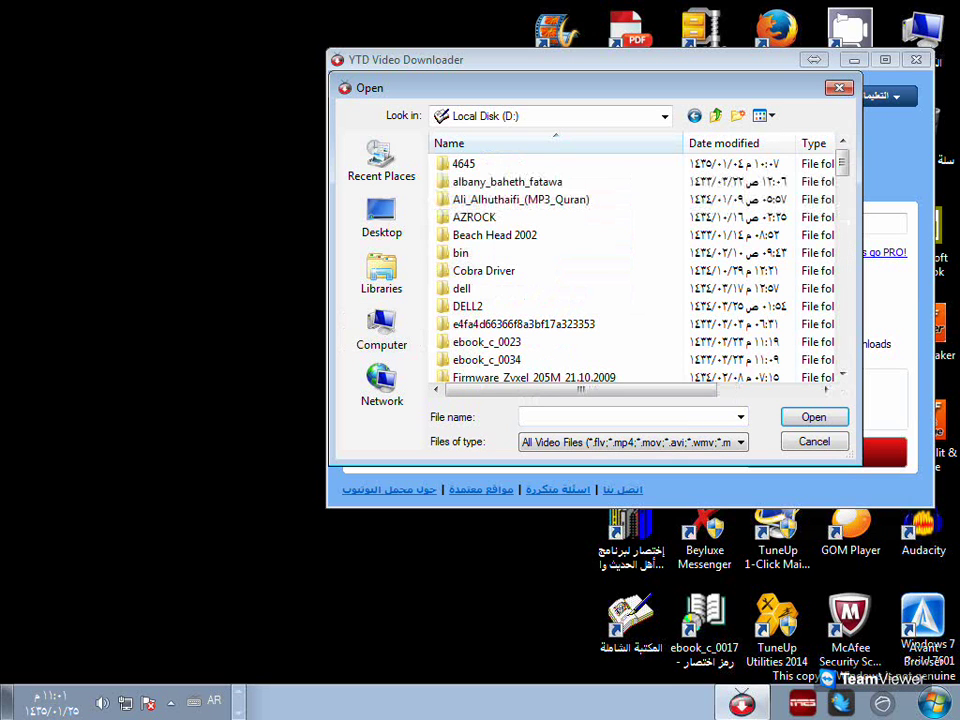
Step: Choose the media file "ما حكم تشمير الكم في الصلاة بالنسبة للرجال؟" from the D: drive as the file to convert
scroll(500, 217, "down", 15)
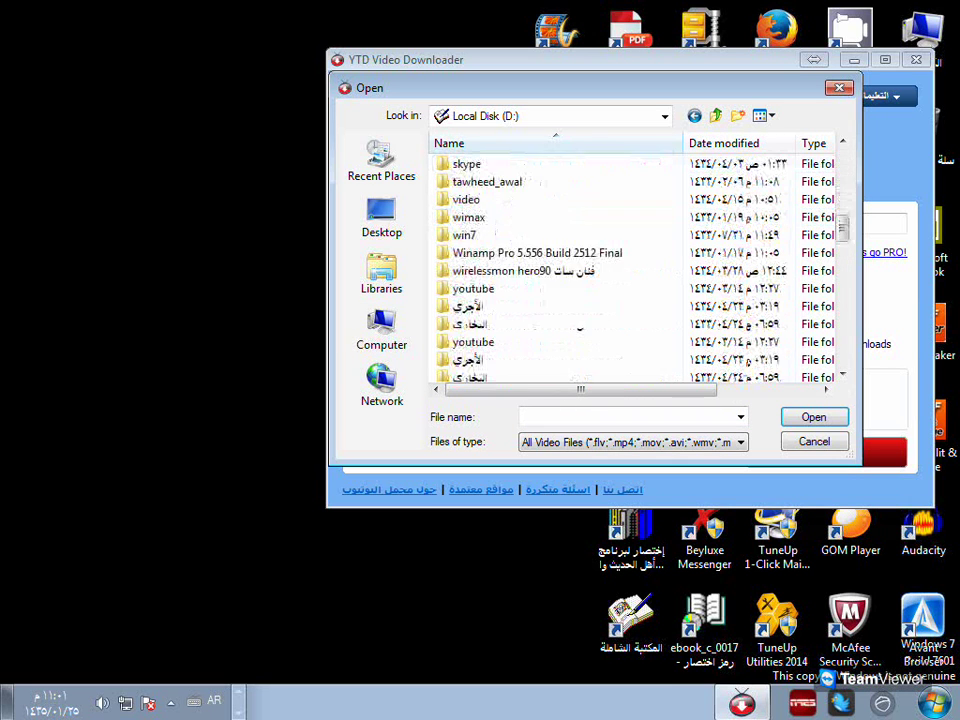
scroll(500, 217, "down", 15)
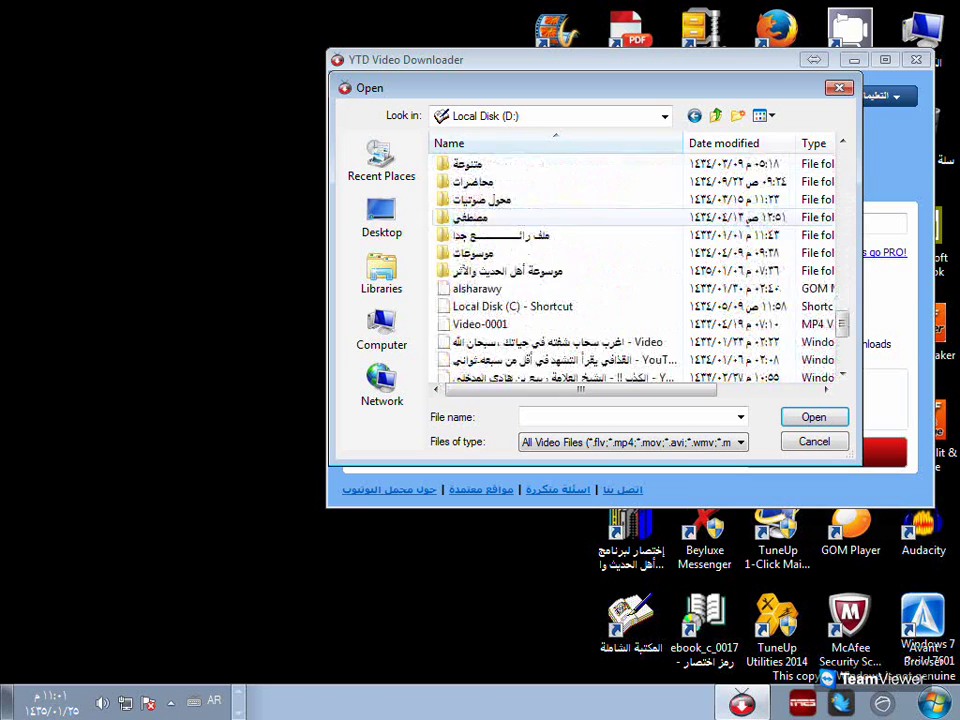
scroll(555, 260, "up", 3)
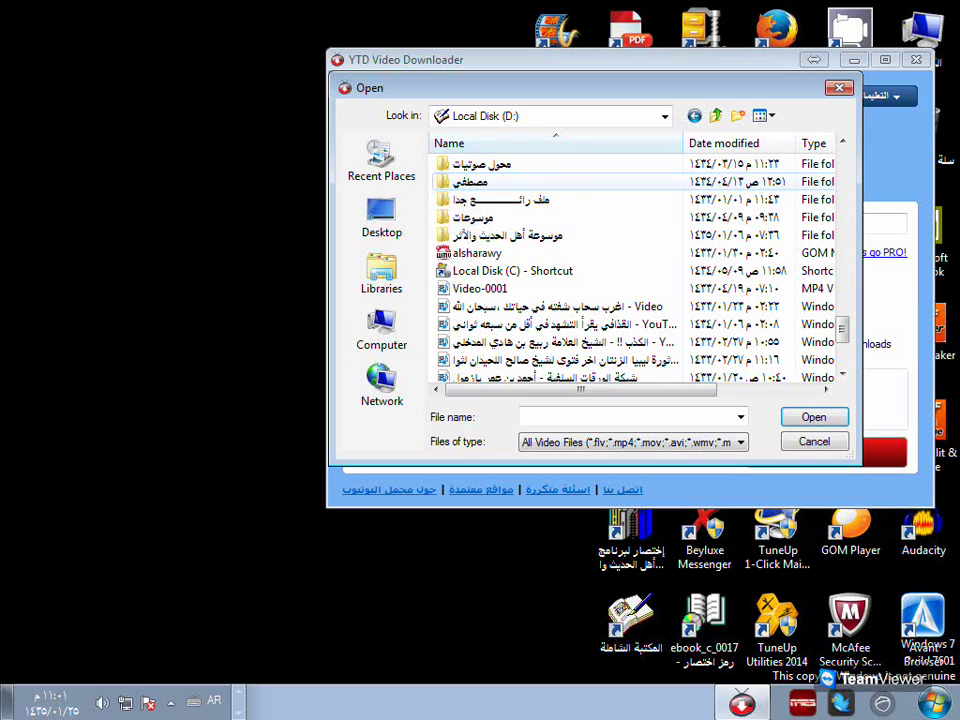
scroll(635, 270, "down", 1)
scroll(560, 260, "down", 1)
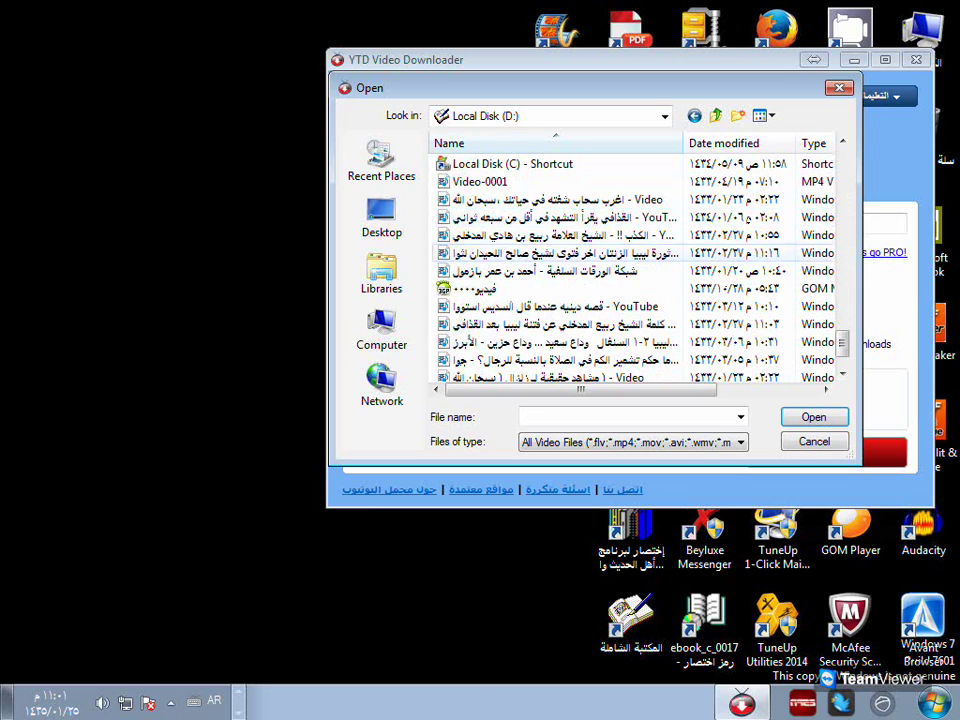
scroll(560, 260, "down", 1)
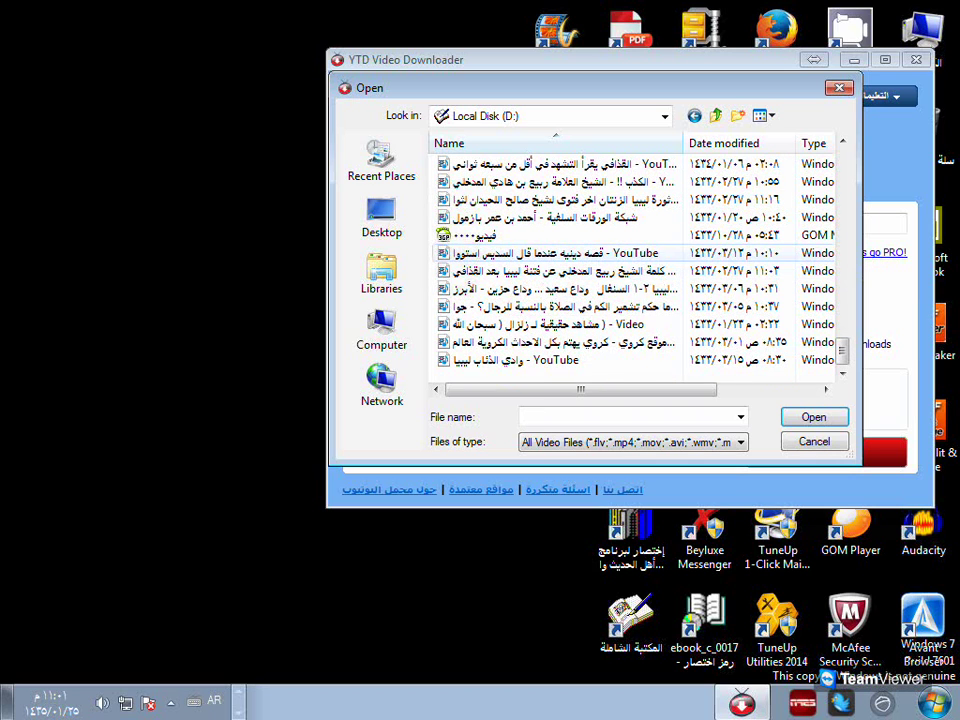
scroll(560, 310, "up", 2)
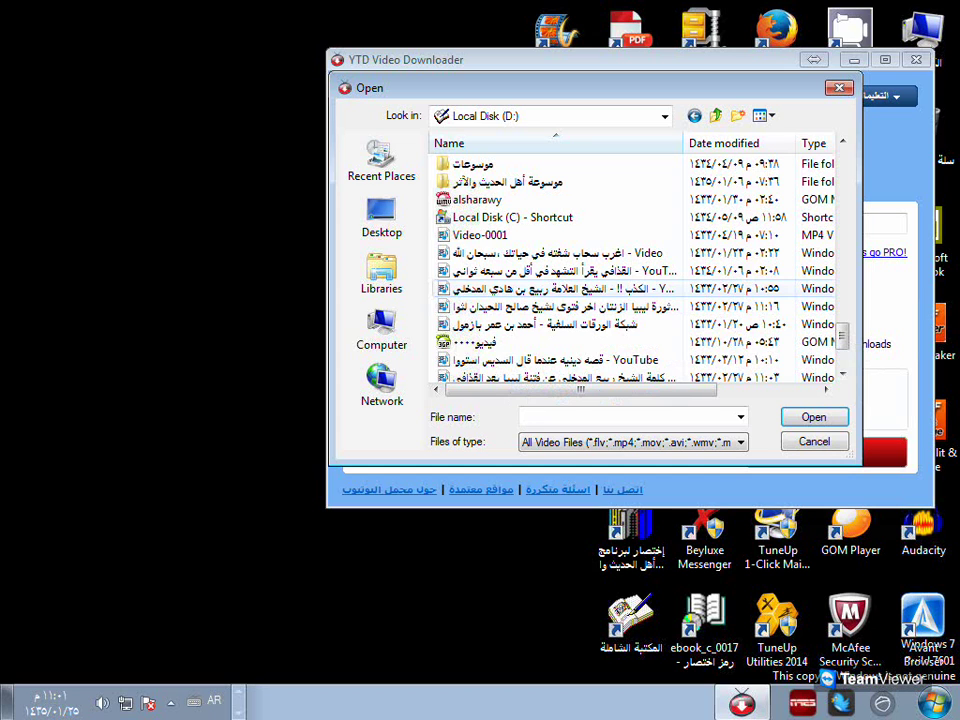
scroll(635, 270, "up", 1)
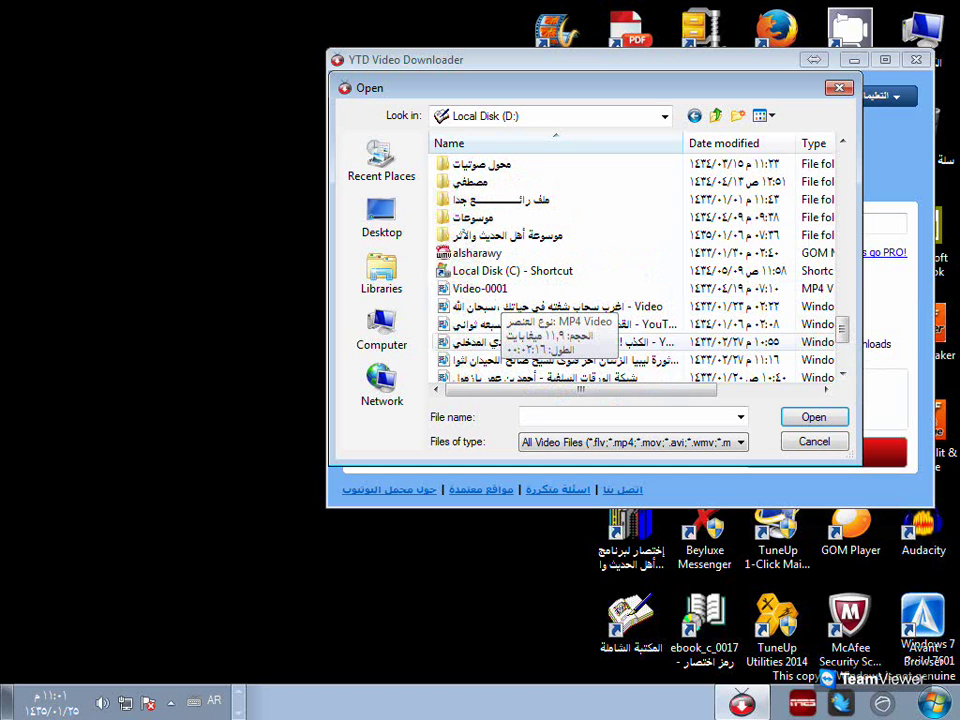
scroll(560, 300, "down", 1)
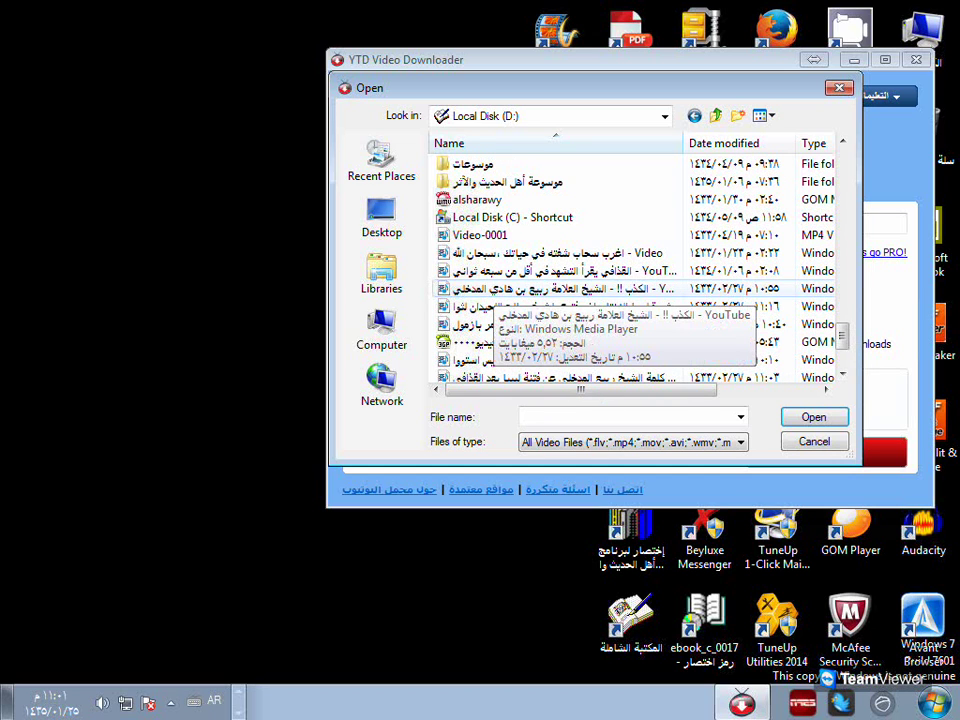
scroll(560, 300, "down", 1)
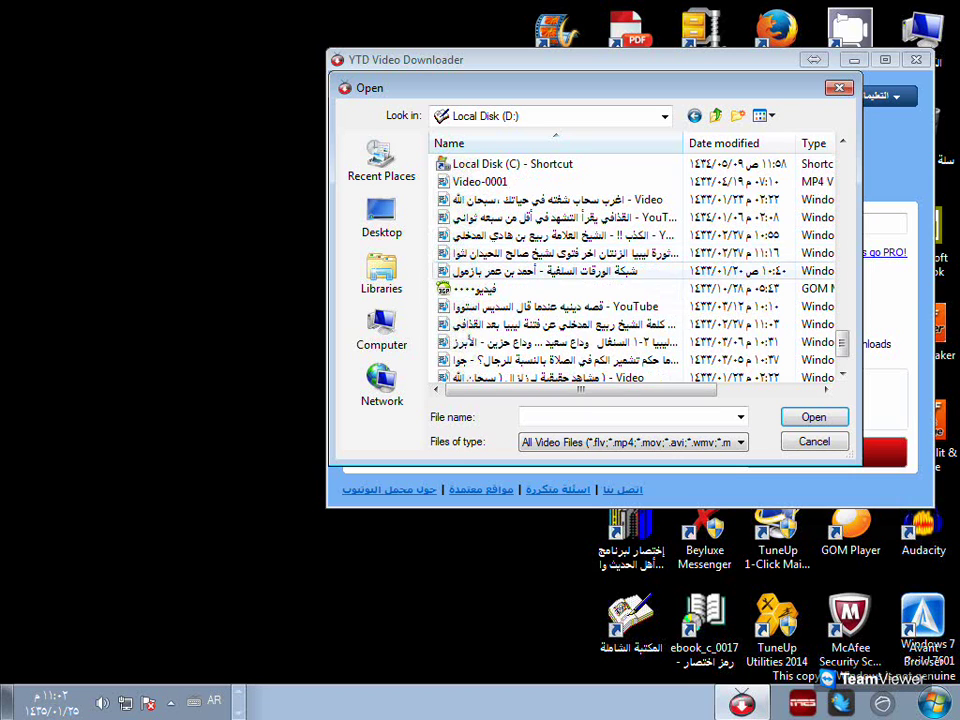
scroll(495, 275, "down", 1)
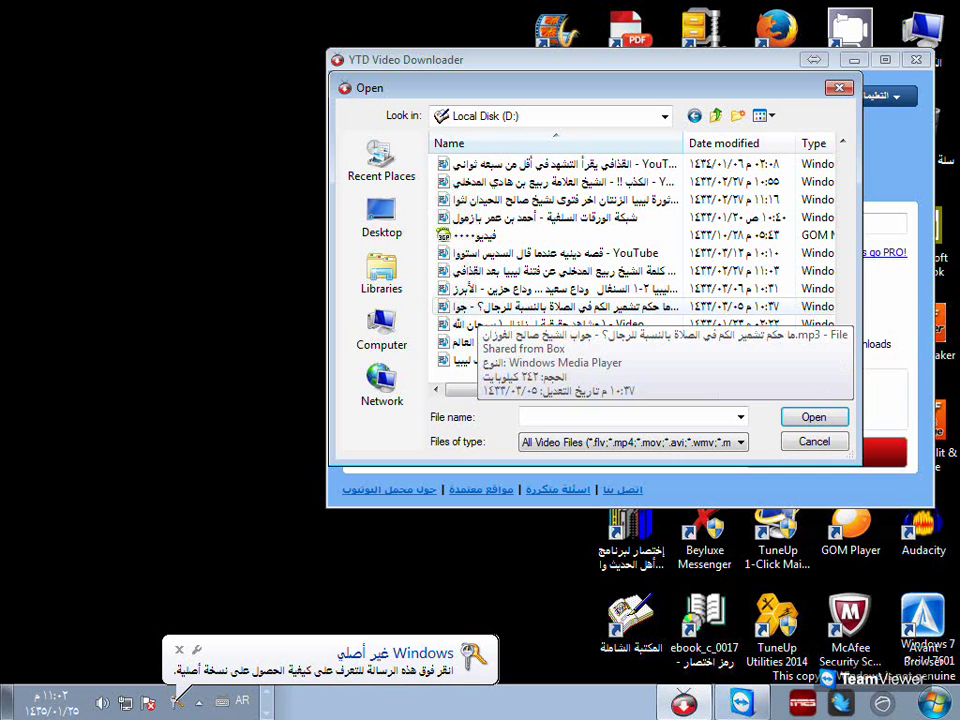
double_click(478, 307)
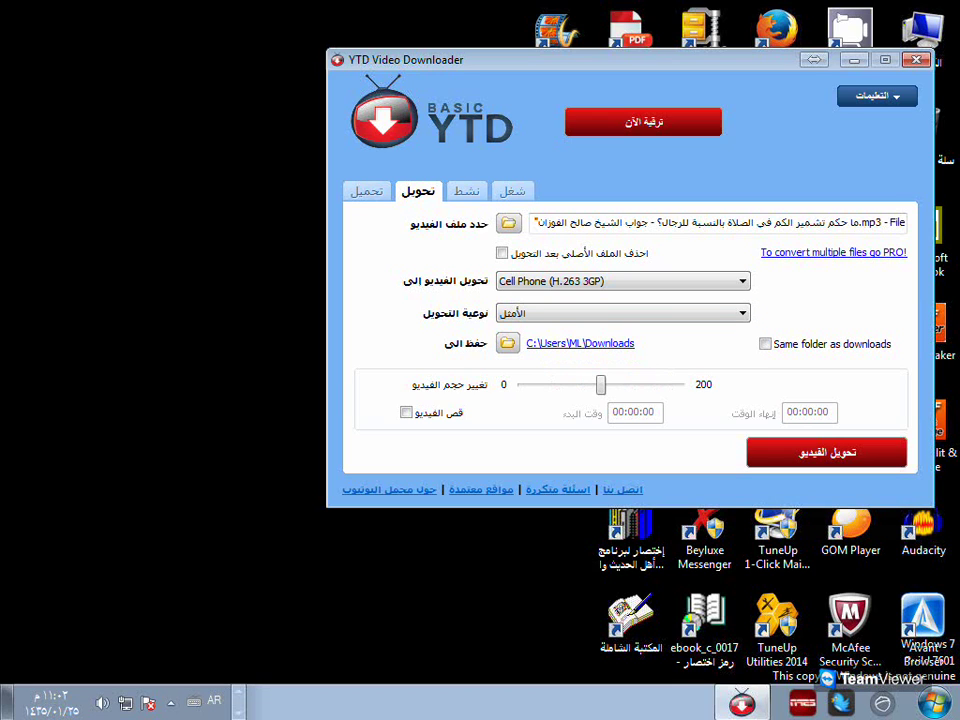
Step: Set the conversion's save folder to the user profile's Downloads folder on drive C: and convert the file to Cell Phone (H.263 3GP)
left_click(508, 343)
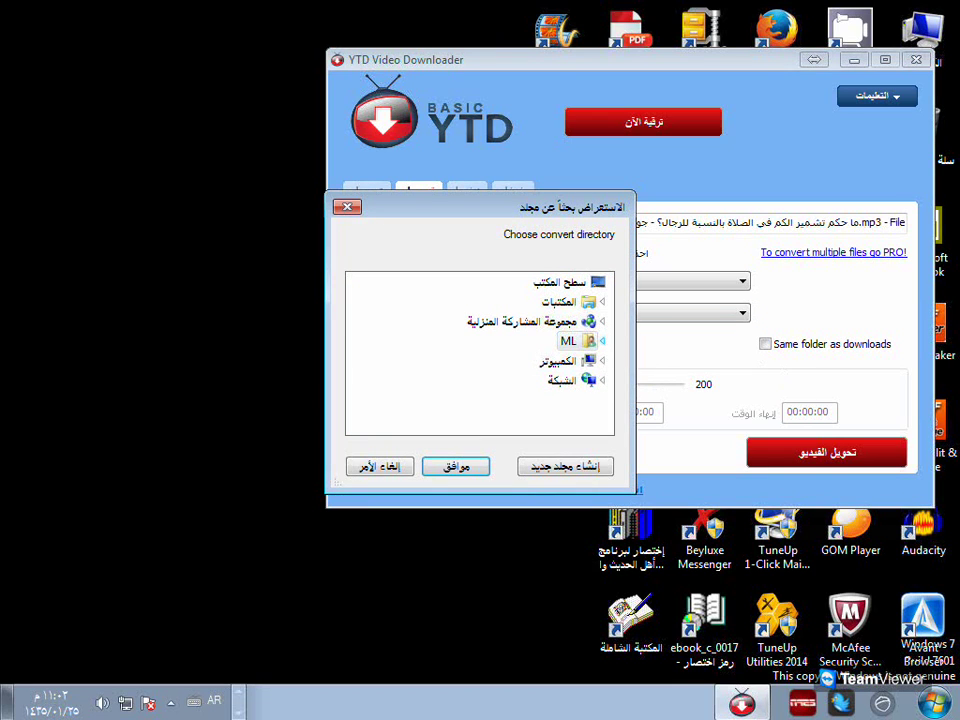
left_click(560, 361)
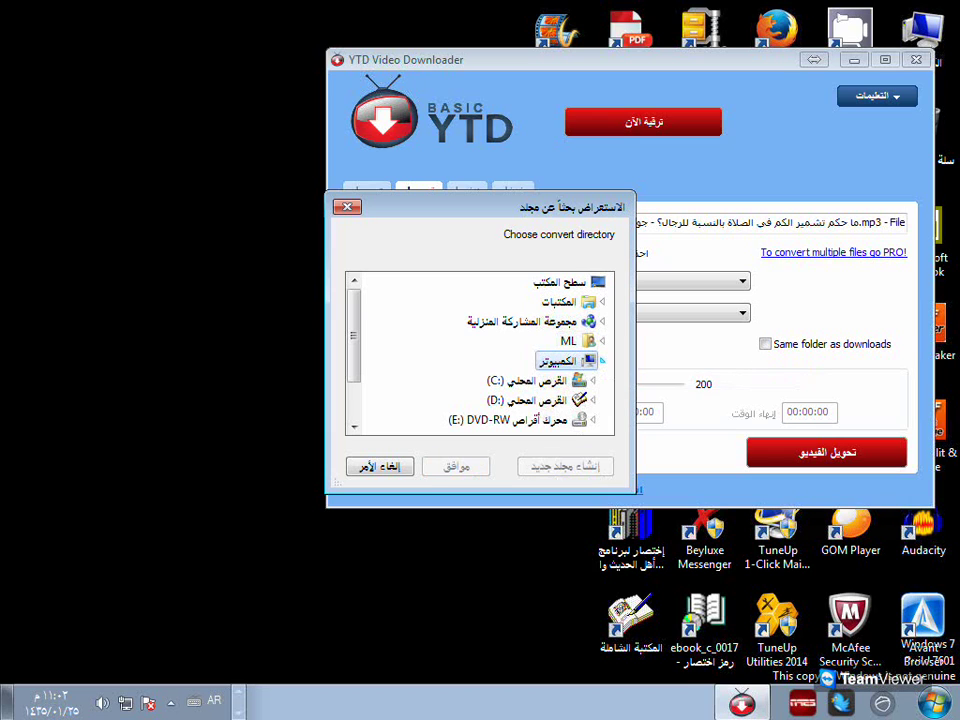
left_click(593, 380)
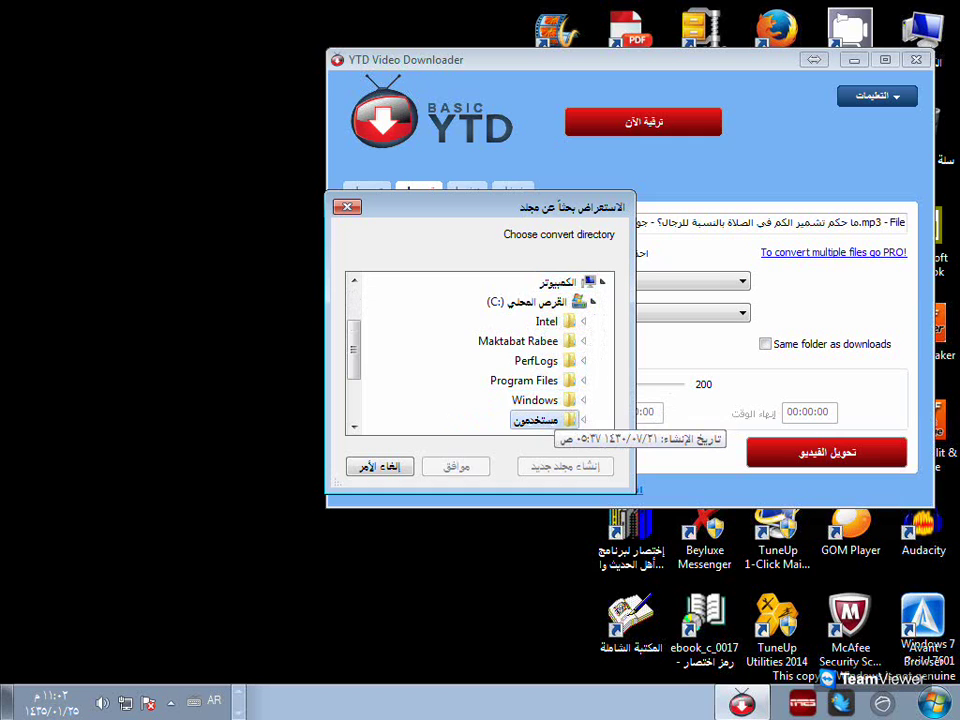
left_click(537, 420)
left_click(583, 420)
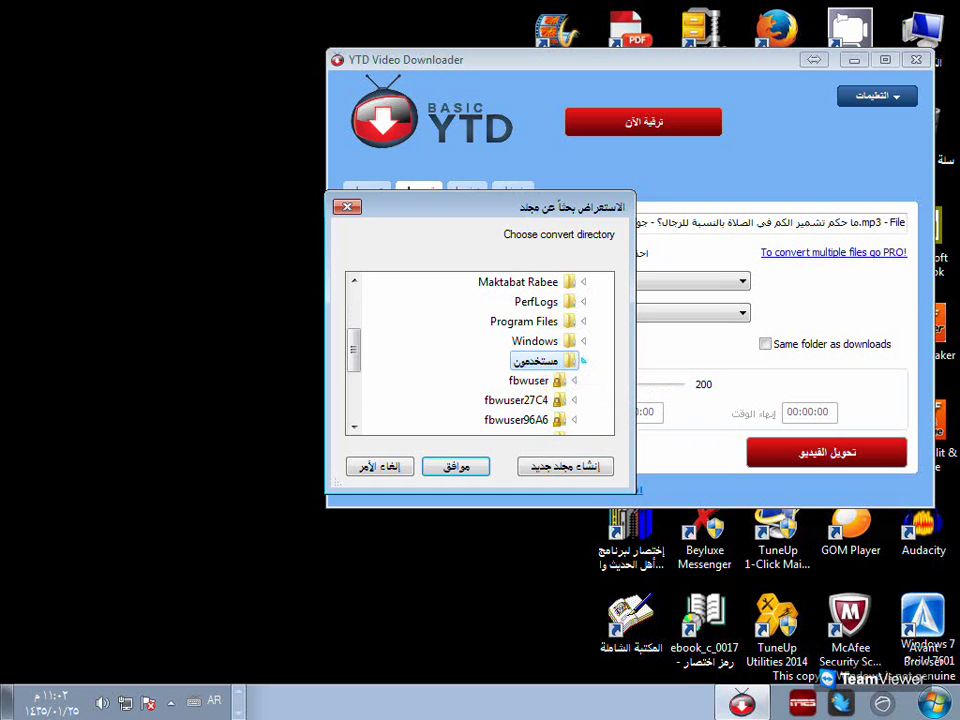
left_click(583, 361)
left_click(574, 361)
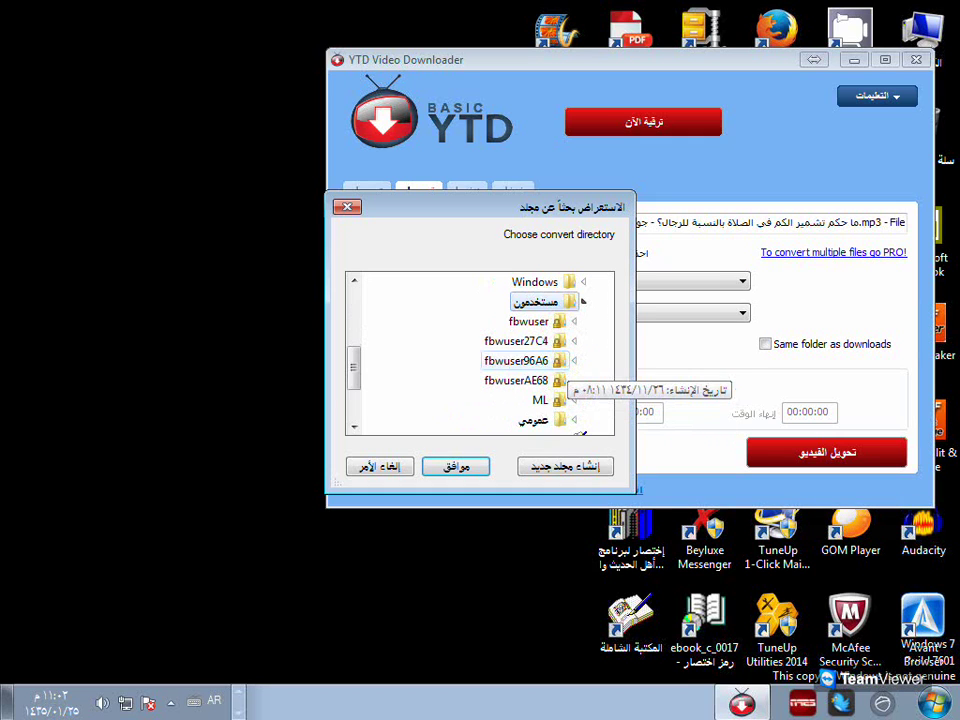
left_click(545, 399)
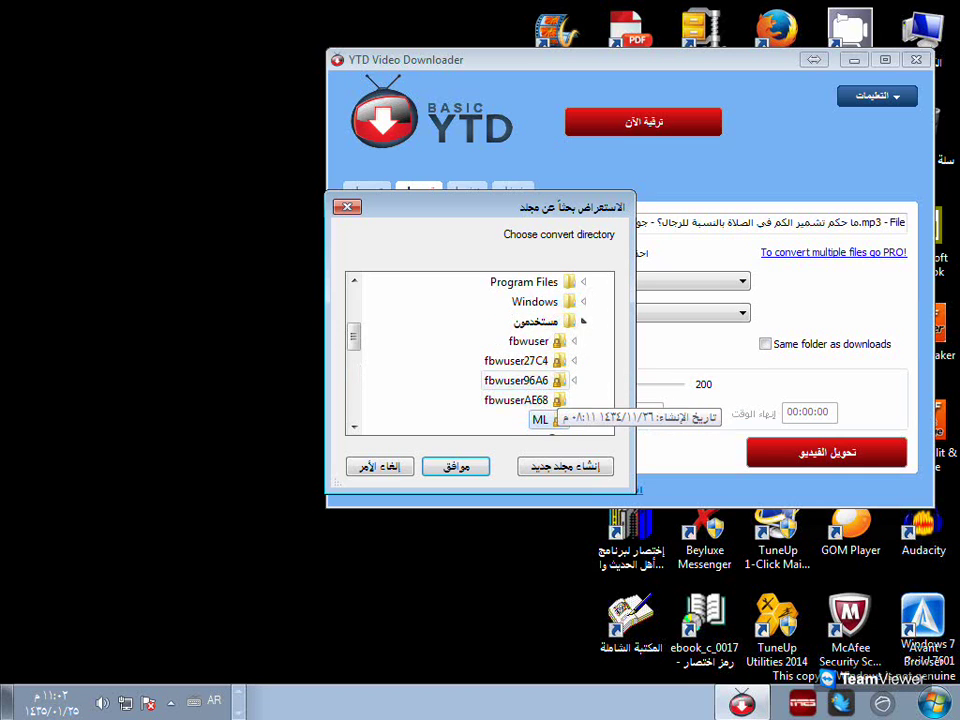
scroll(573, 300, "down", 1)
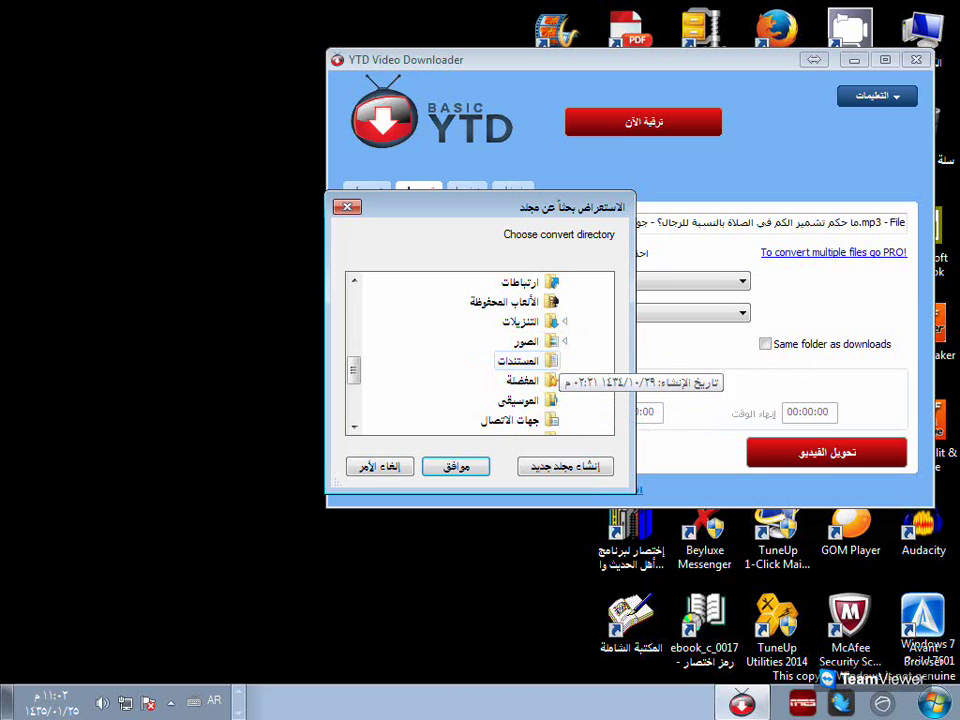
scroll(540, 345, "up", 2)
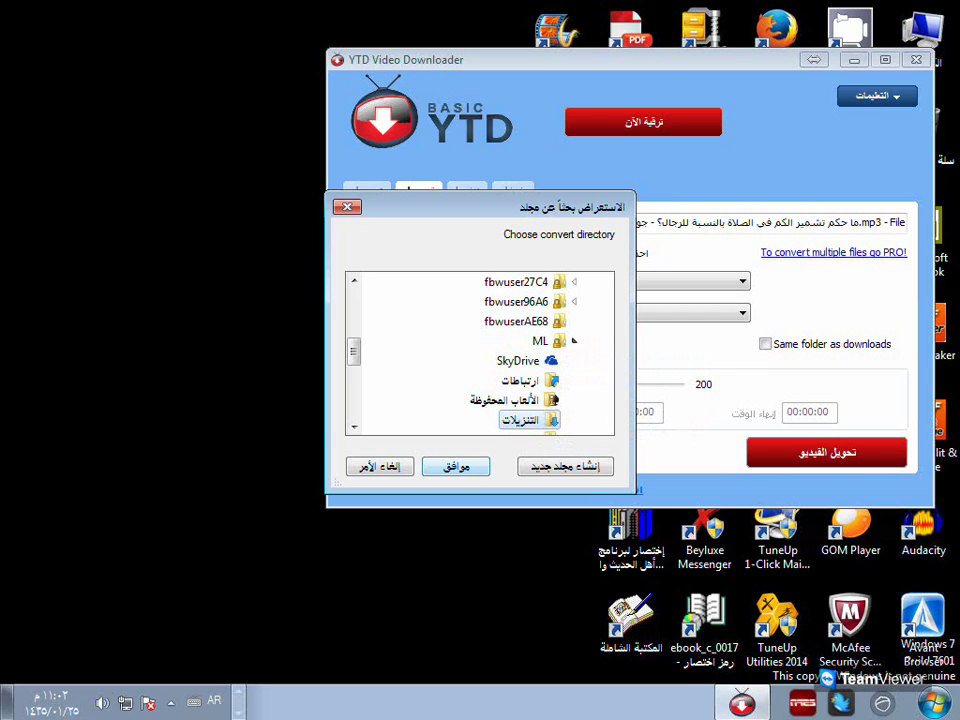
left_click(456, 467)
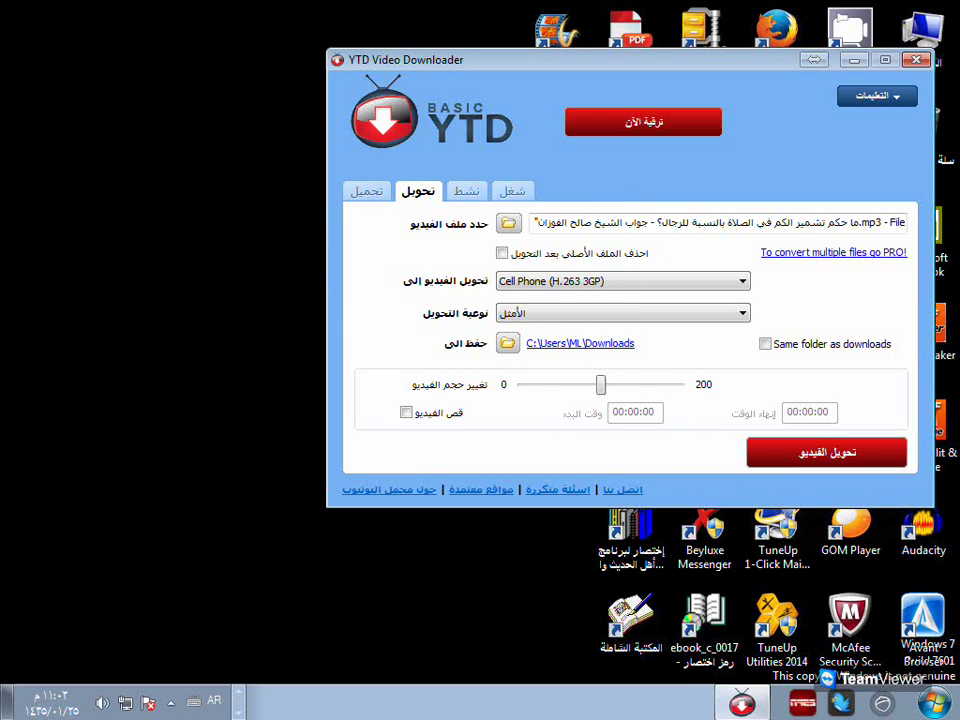
left_click(827, 452)
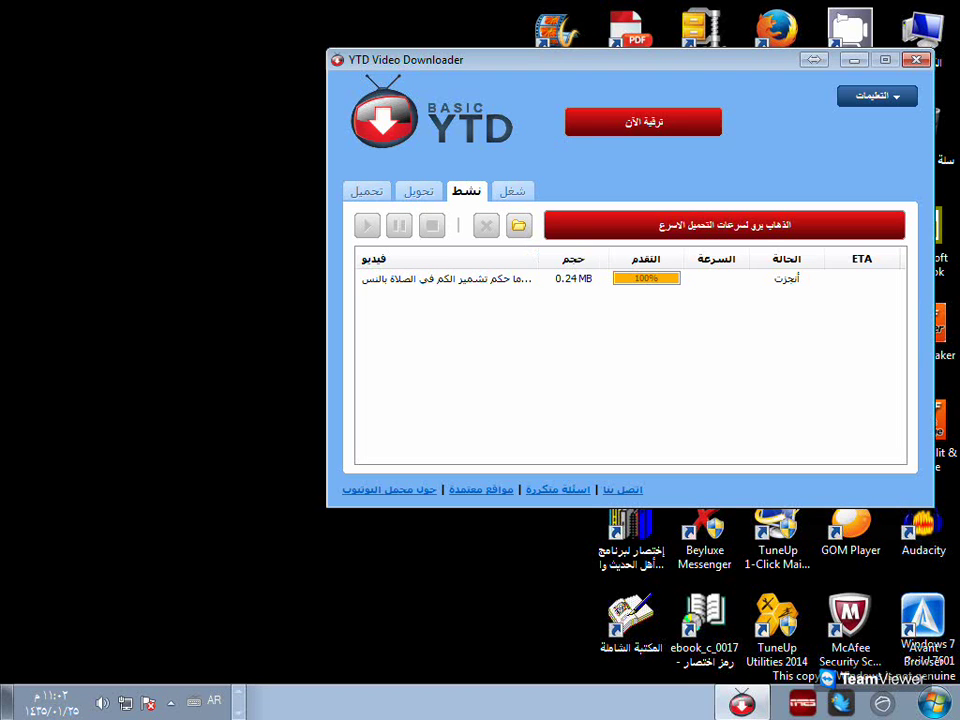
Step: Open the output location, browse to the user profile's Downloads folder on drive C:, and select the converted 3GP file
left_click(518, 225)
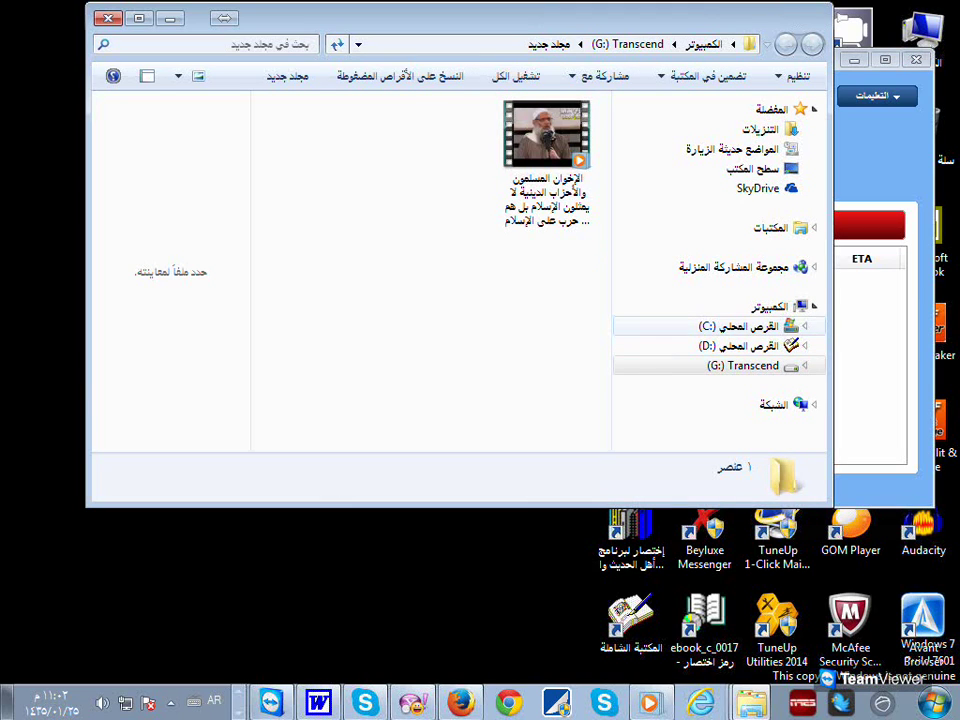
left_click(745, 326)
double_click(555, 227)
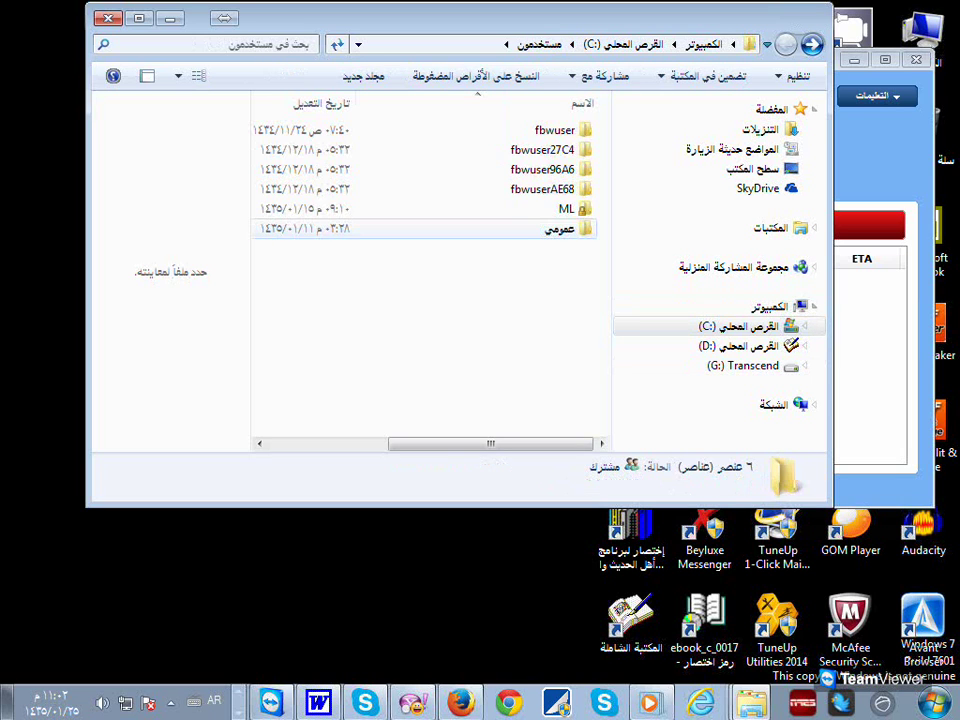
double_click(566, 208)
left_click(556, 189)
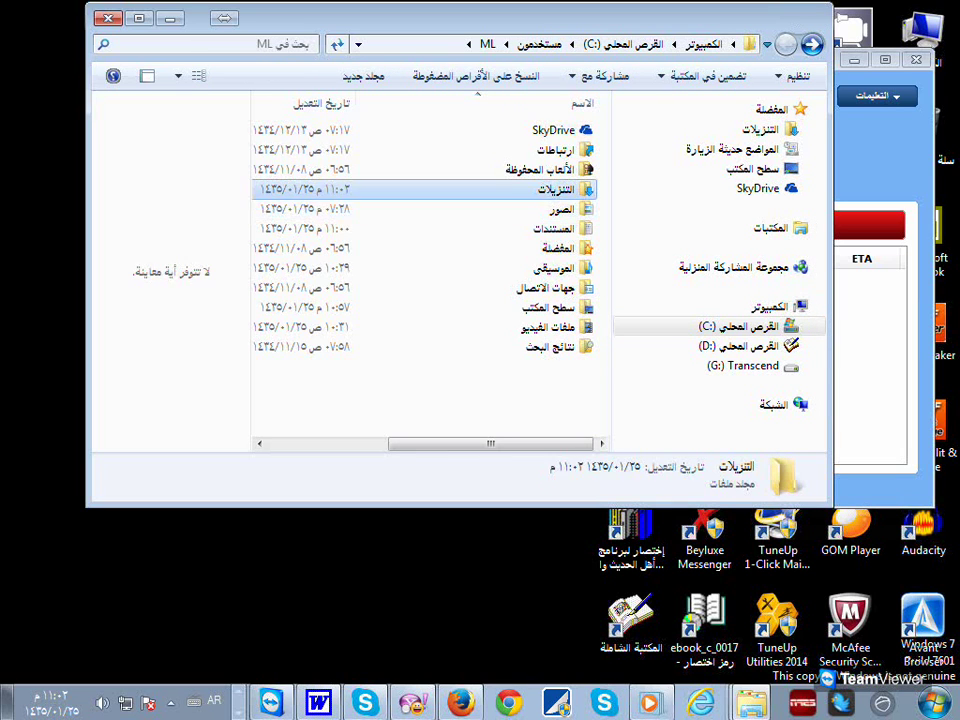
double_click(556, 189)
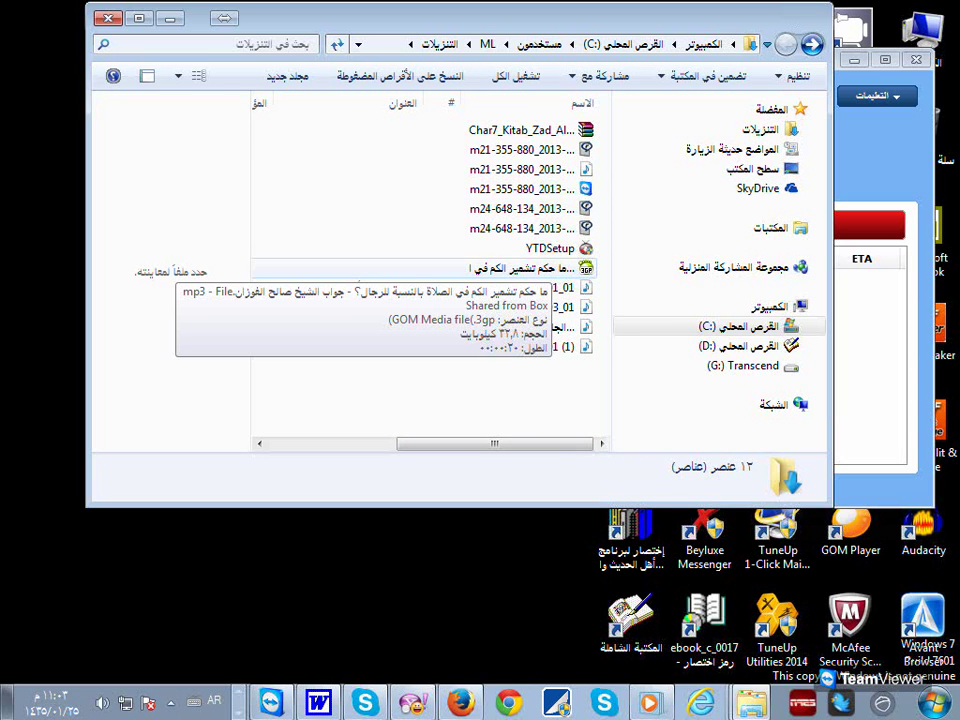
left_click(550, 268)
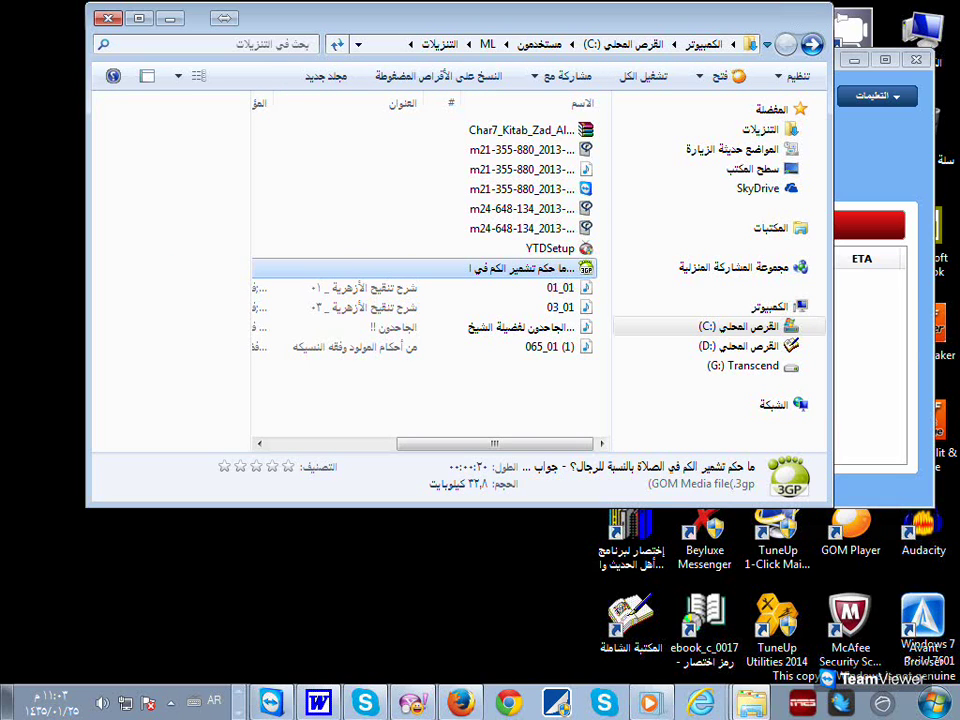